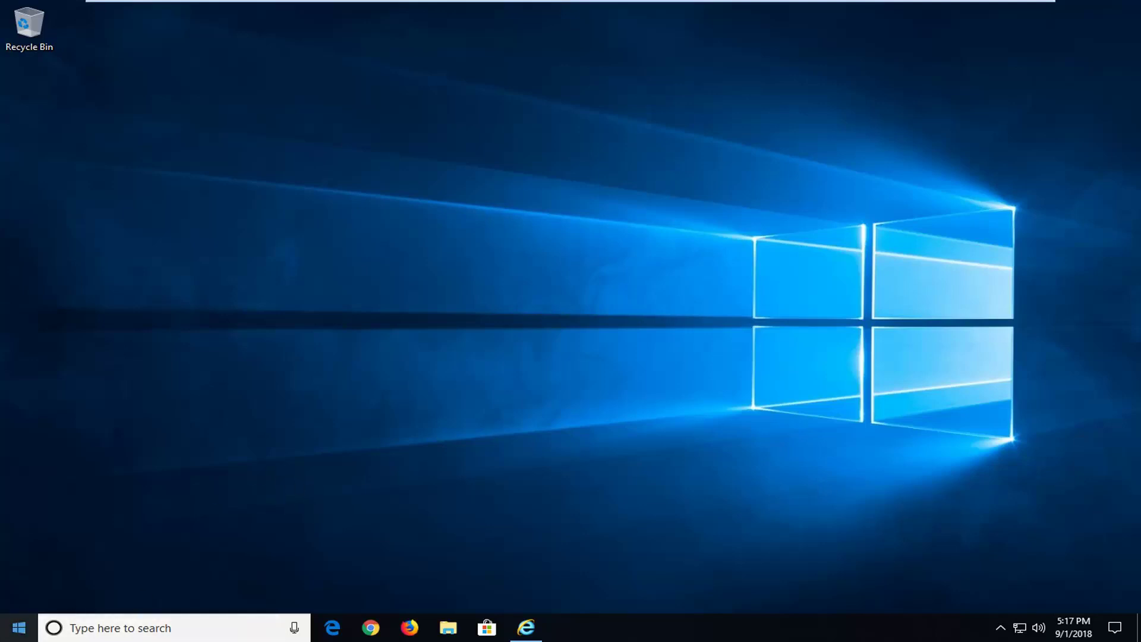
# Open the Start menu's power options, then dismiss them and close the Start menu.
pyautogui.click(19, 628)
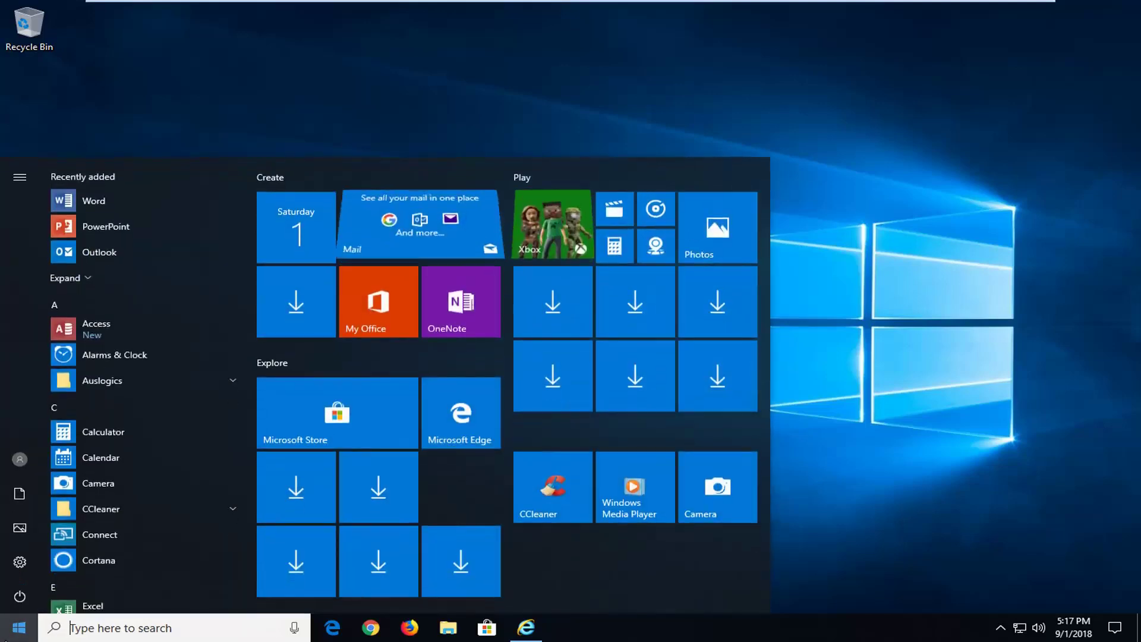
pyautogui.click(27, 586)
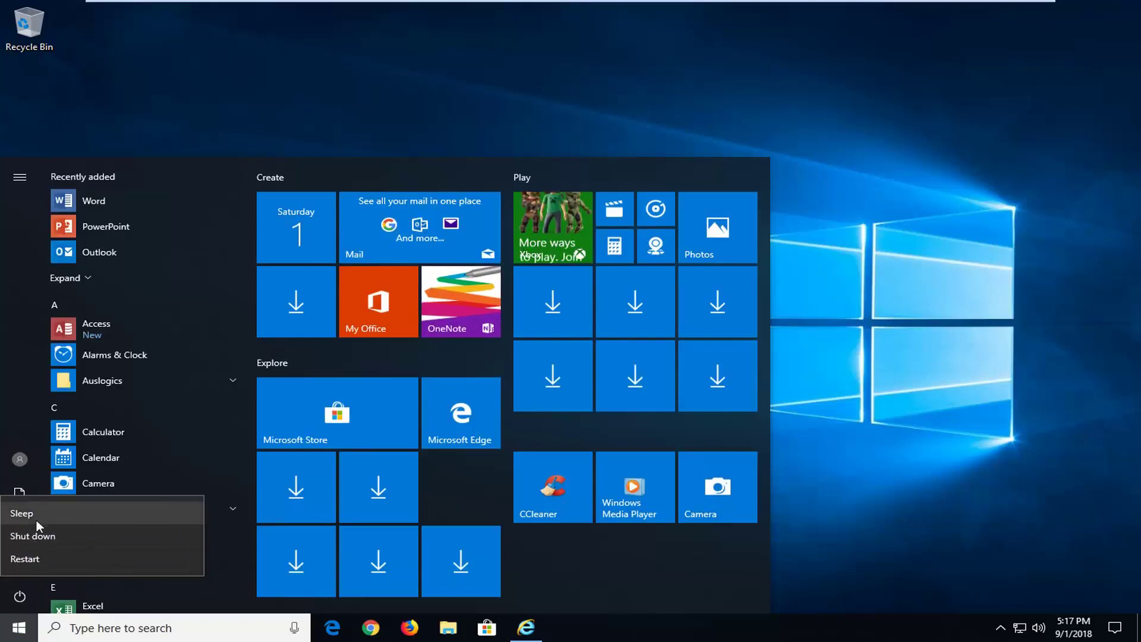
pyautogui.press('Escape')
pyautogui.click(336, 129)
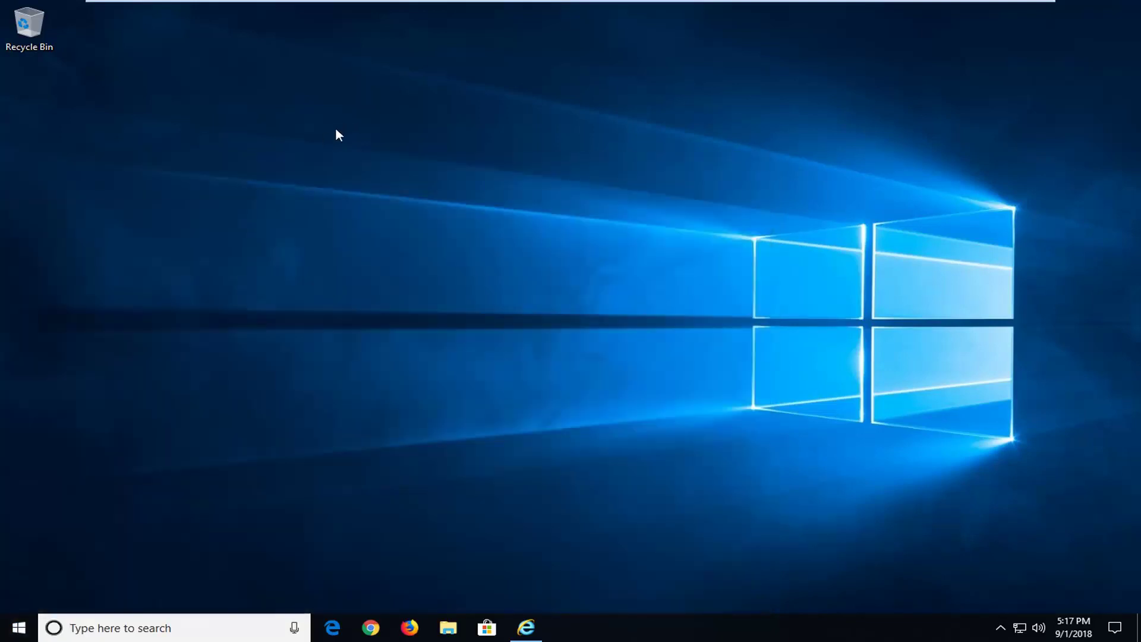
# Search the Start menu for regedit and run it as administrator.
pyautogui.click(20, 624)
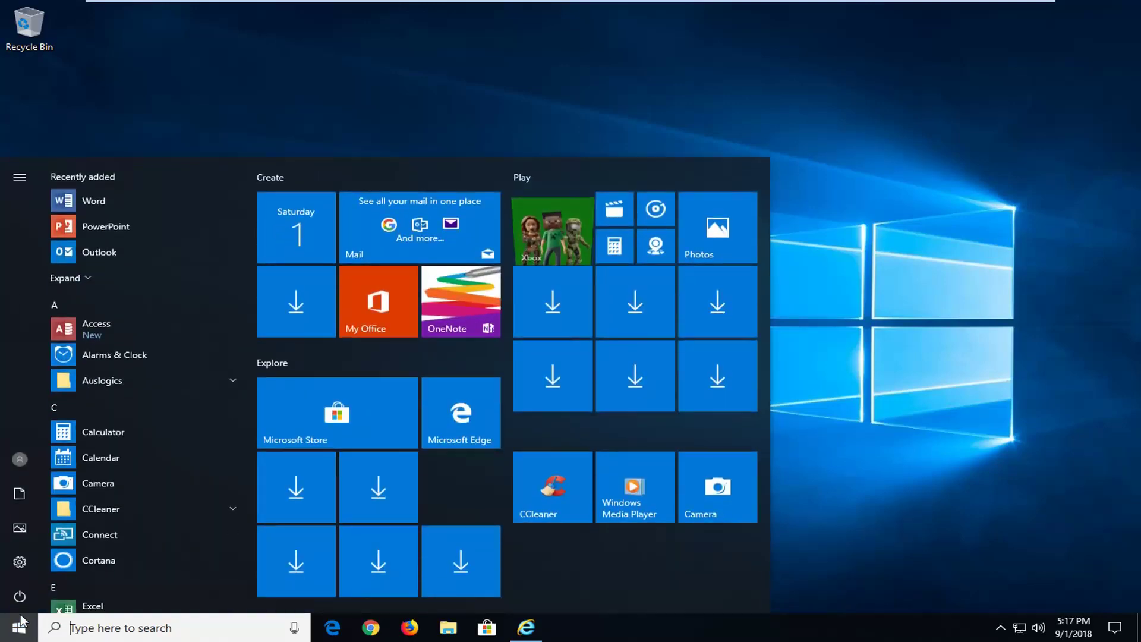
pyautogui.write('regedit')
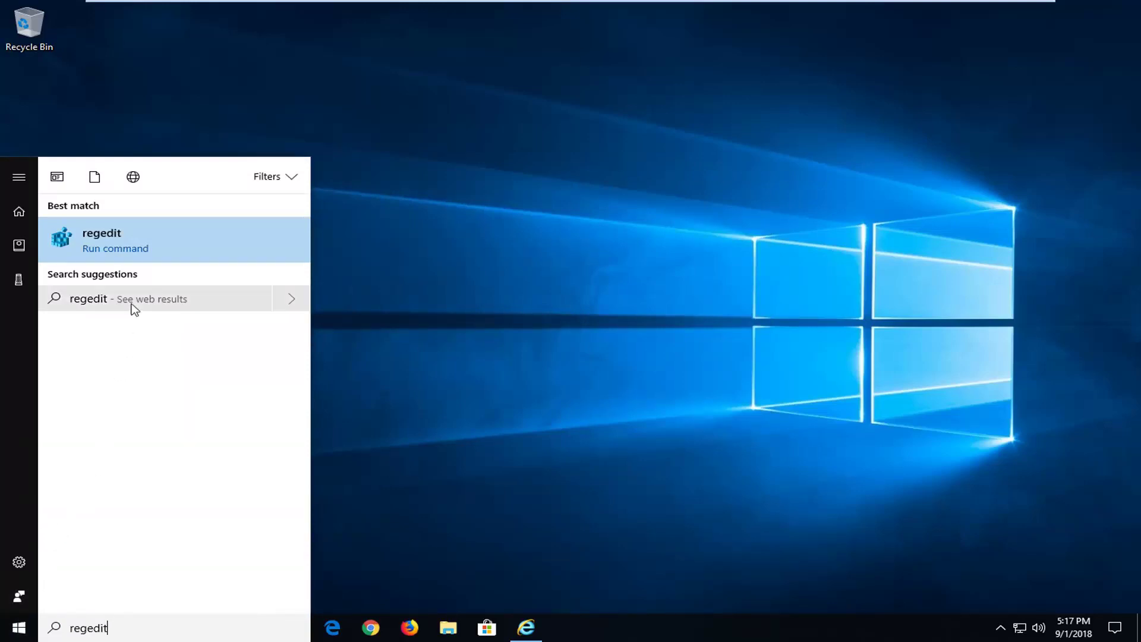
pyautogui.rightClick(141, 249)
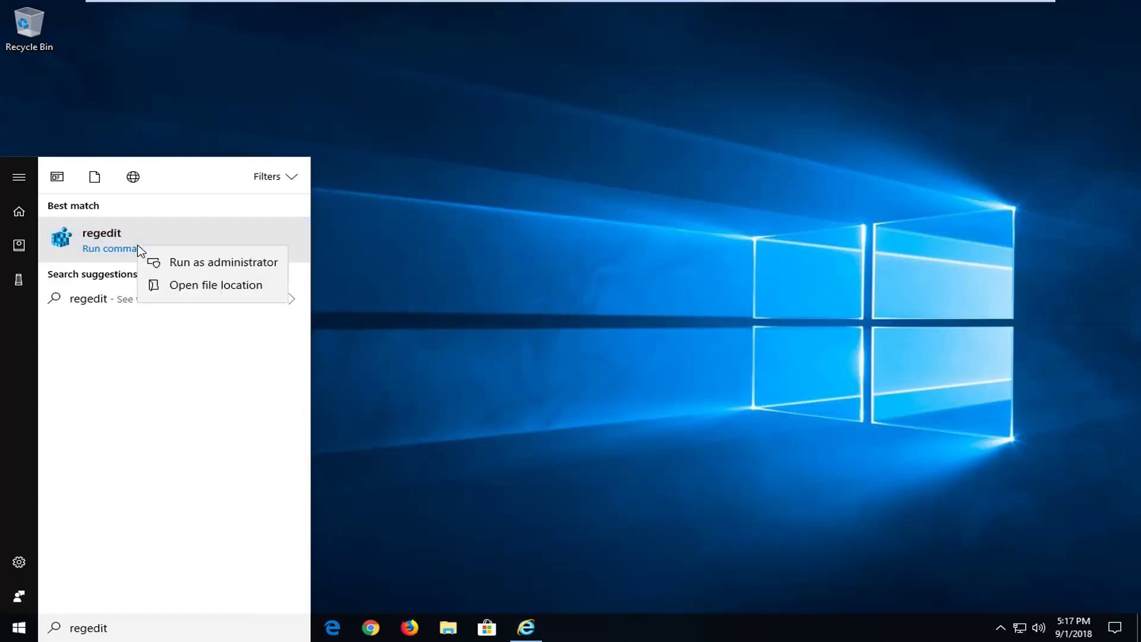
pyautogui.click(178, 264)
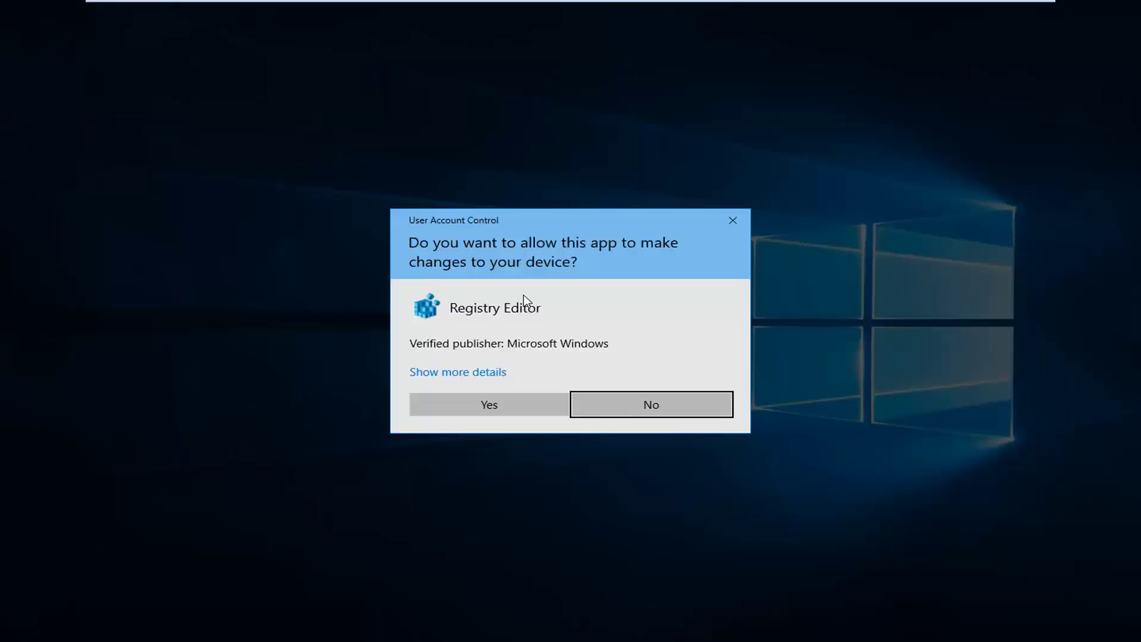
# Allow Registry Editor through UAC, recenter its window, and cancel a File > Export to Desktop.
pyautogui.click(474, 395)
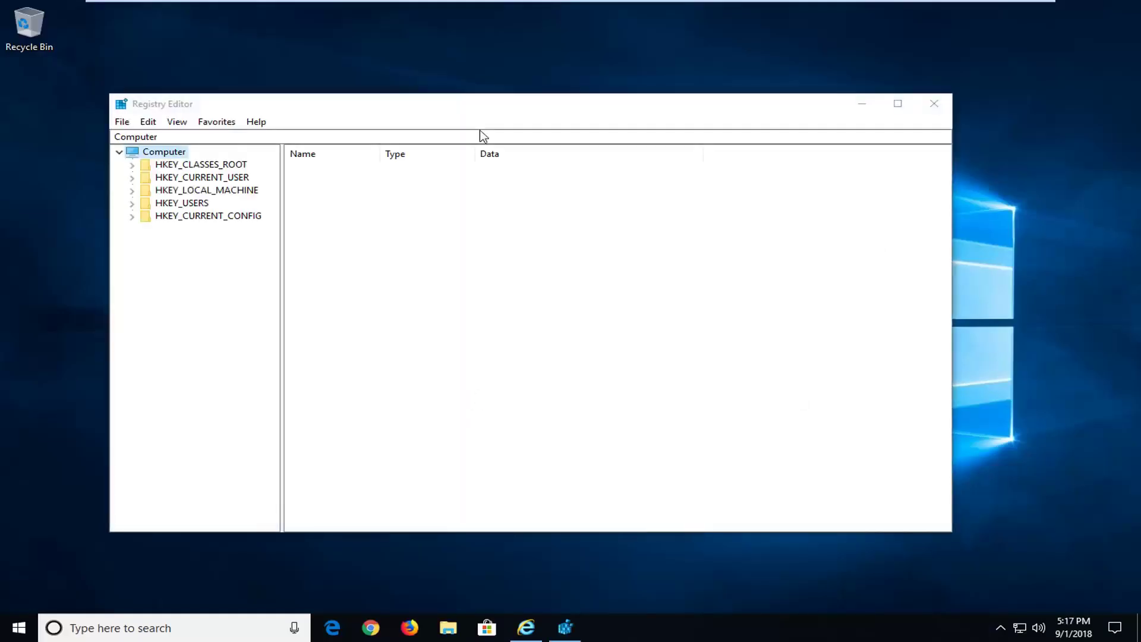
pyautogui.moveTo(462, 107); pyautogui.dragTo(533, 97)
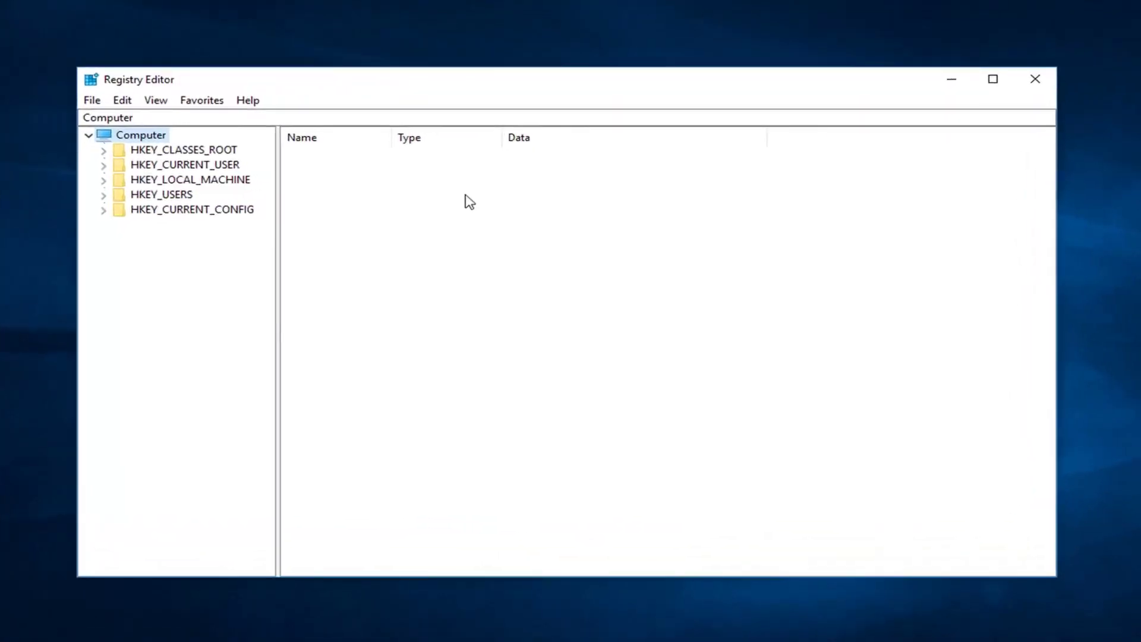
pyautogui.click(95, 102)
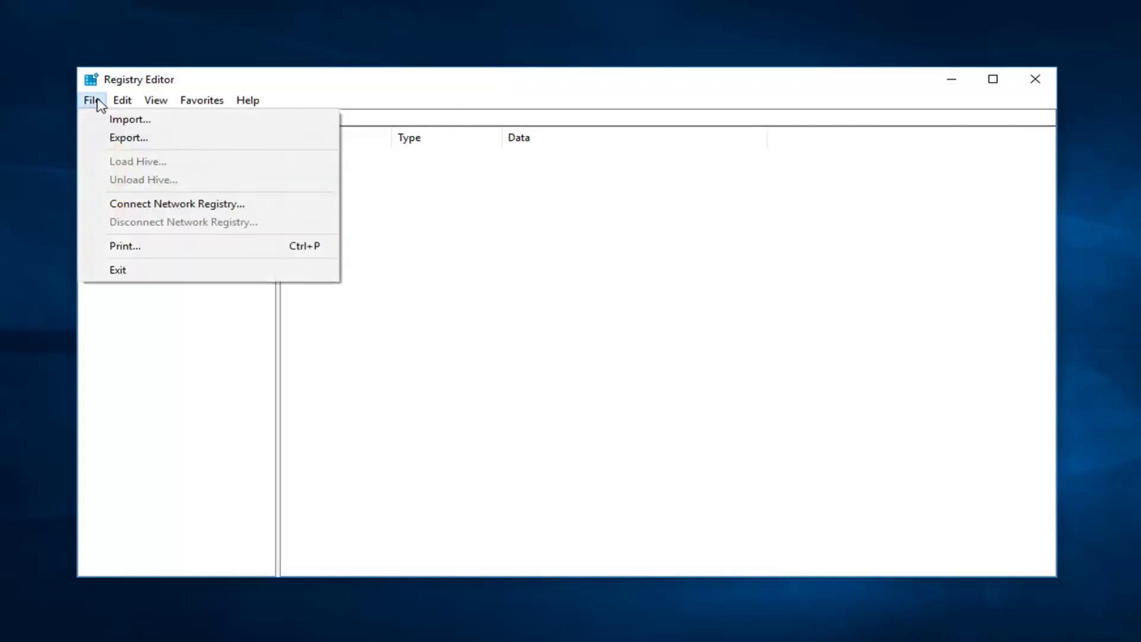
pyautogui.click(123, 139)
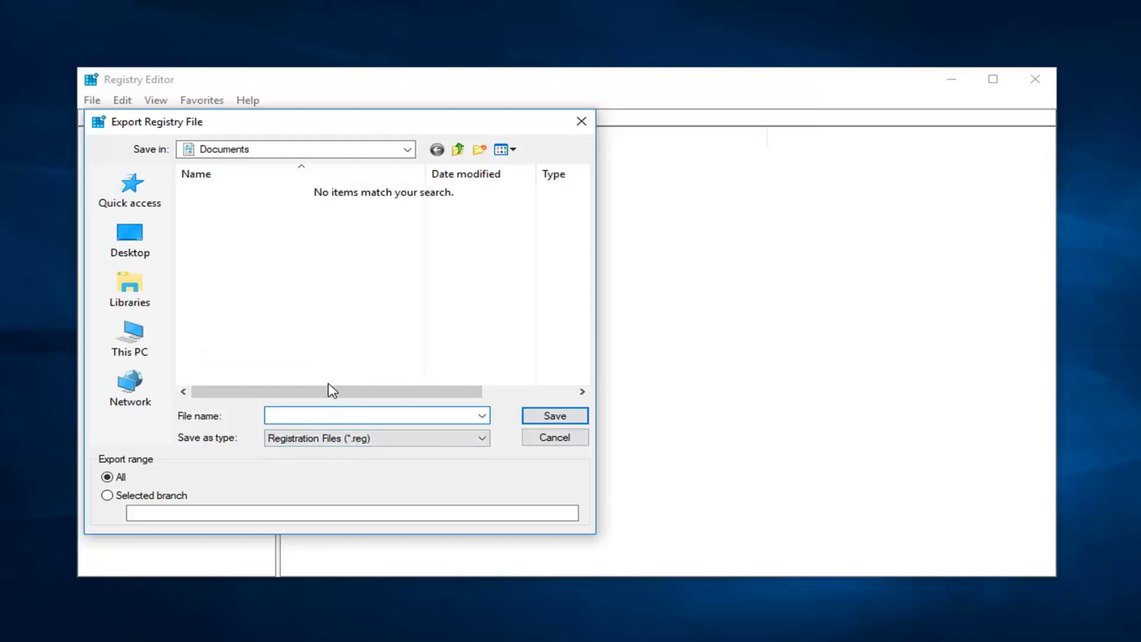
pyautogui.click(127, 235)
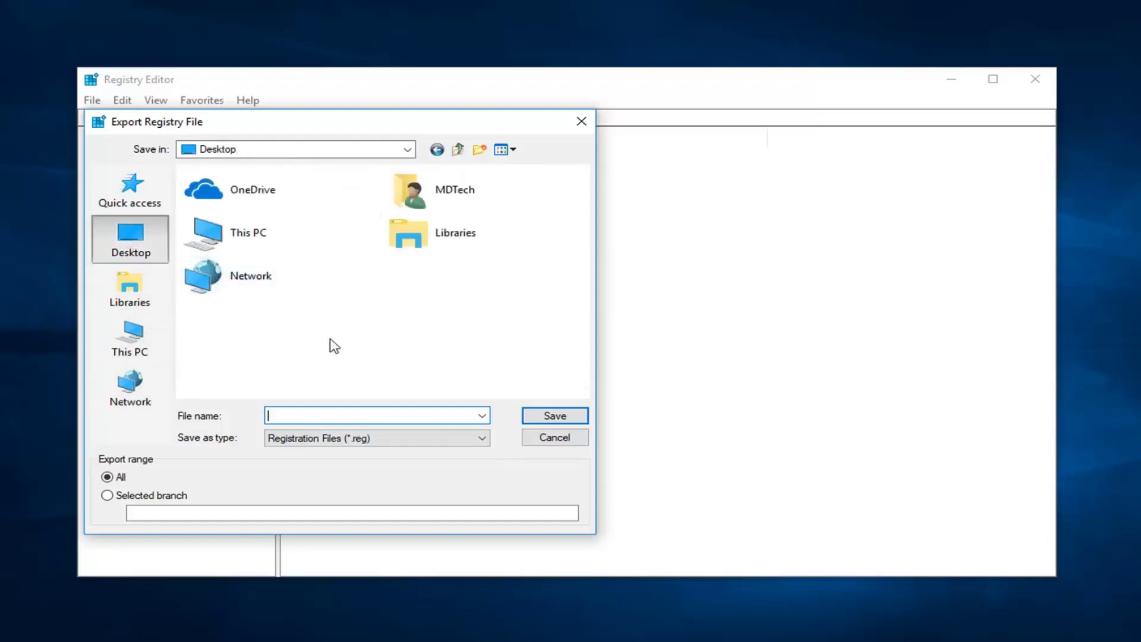
pyautogui.click(555, 437)
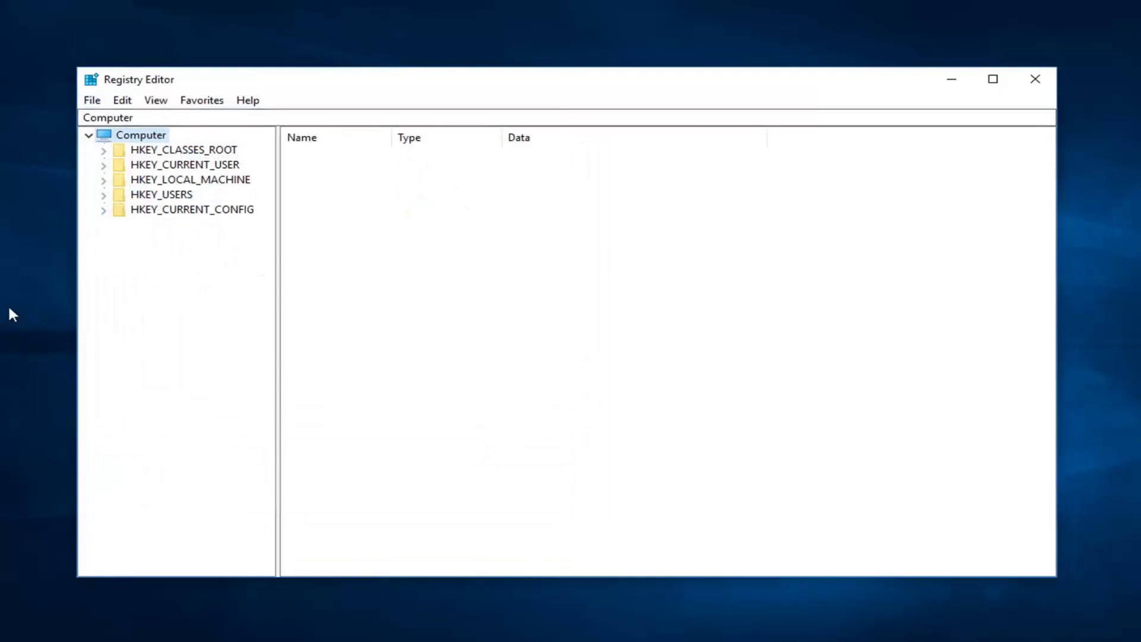
# Open the File > Import dialog and cancel it without importing anything.
pyautogui.click(90, 101)
pyautogui.click(129, 119)
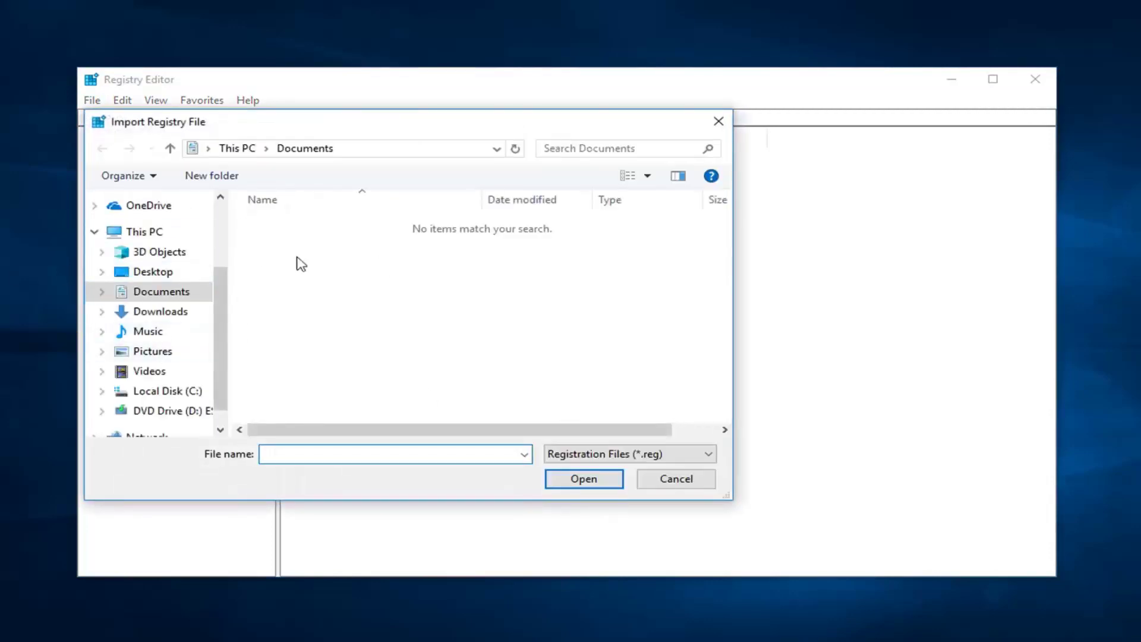
pyautogui.click(718, 123)
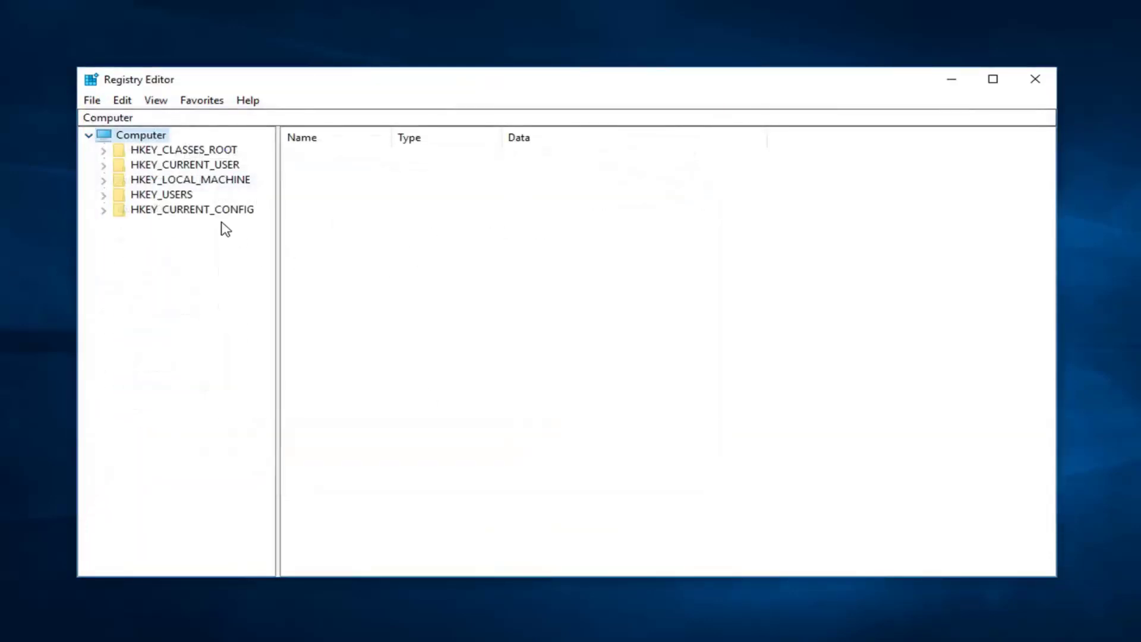
# Expand HKEY_LOCAL_MACHINE > SOFTWARE, select Microsoft, and widen the key tree.
pyautogui.click(212, 184)
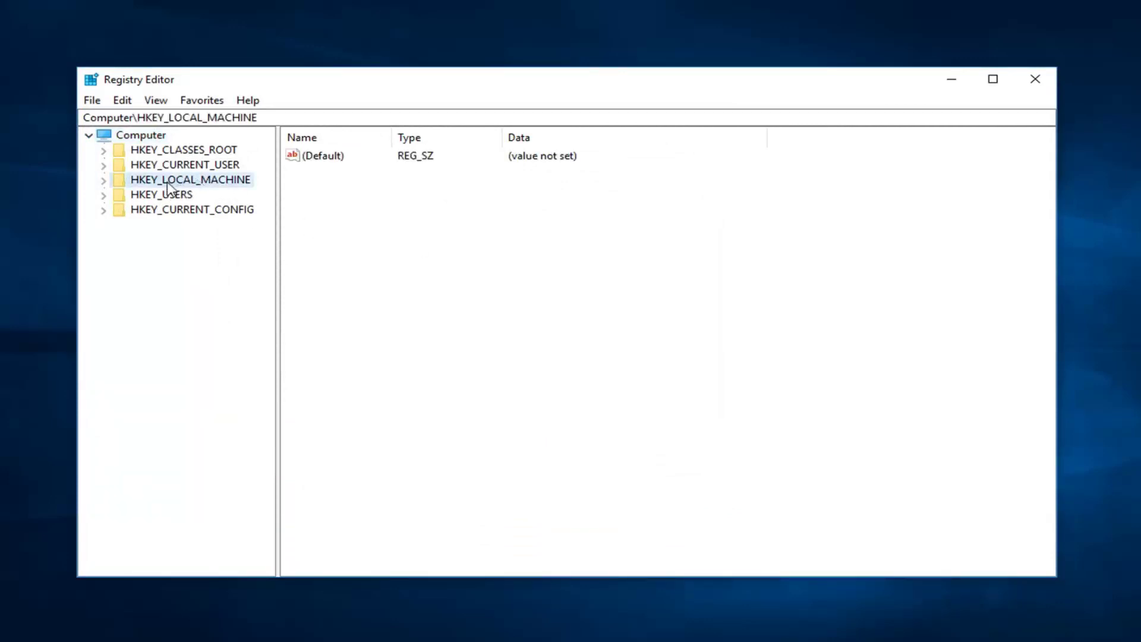
pyautogui.click(104, 182)
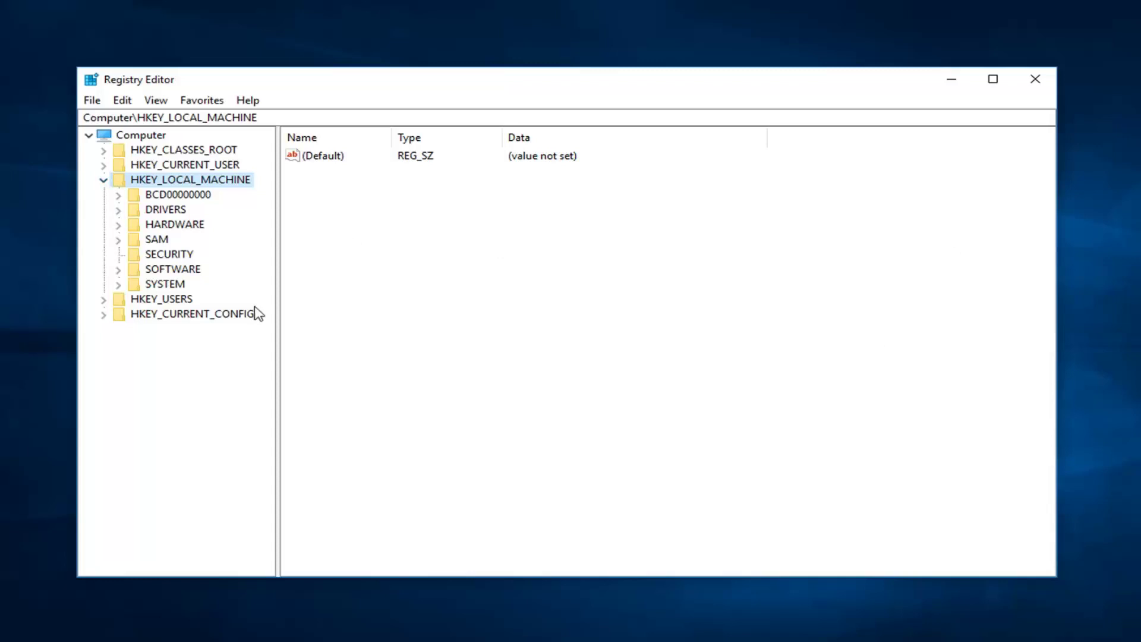
pyautogui.click(119, 270)
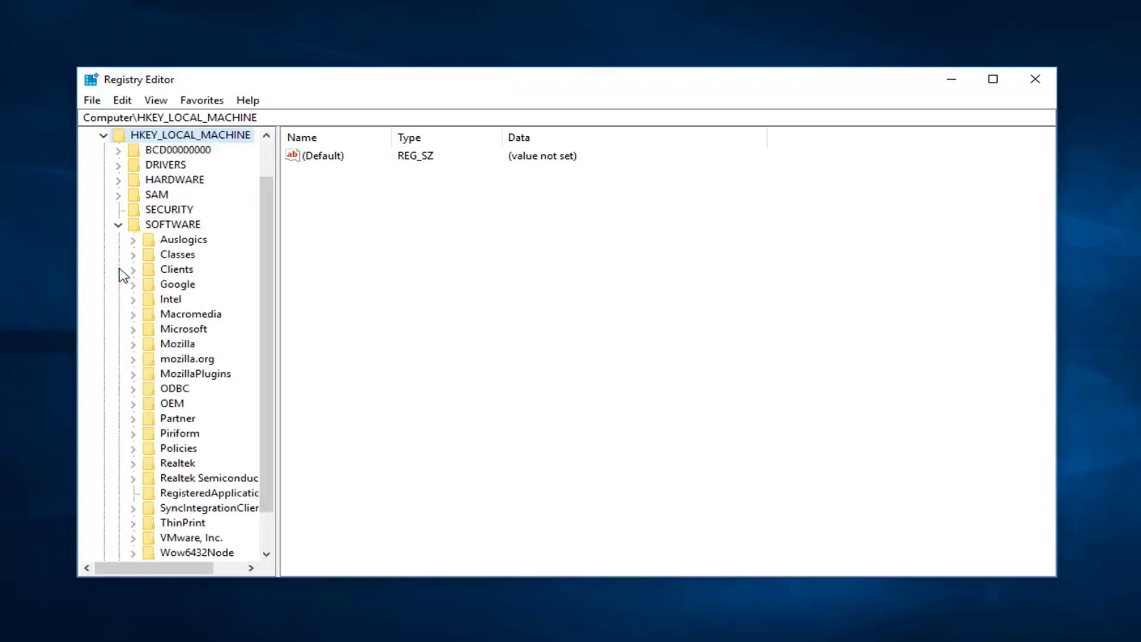
pyautogui.scroll(-1, 177, 260)
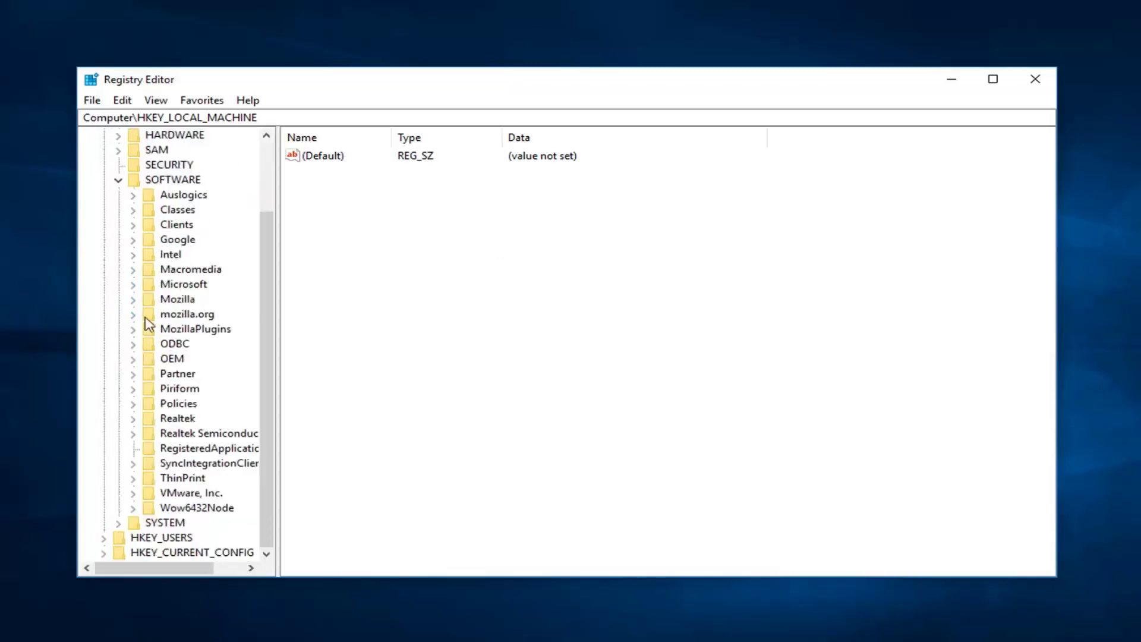
pyautogui.click(169, 285)
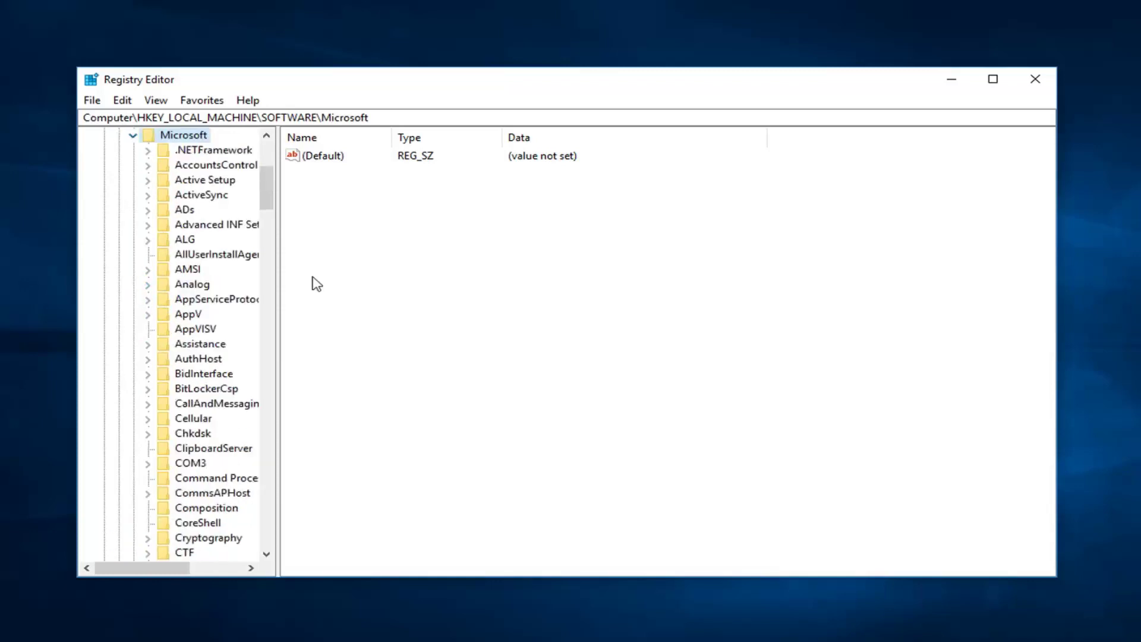
pyautogui.moveTo(277, 274); pyautogui.dragTo(432, 256)
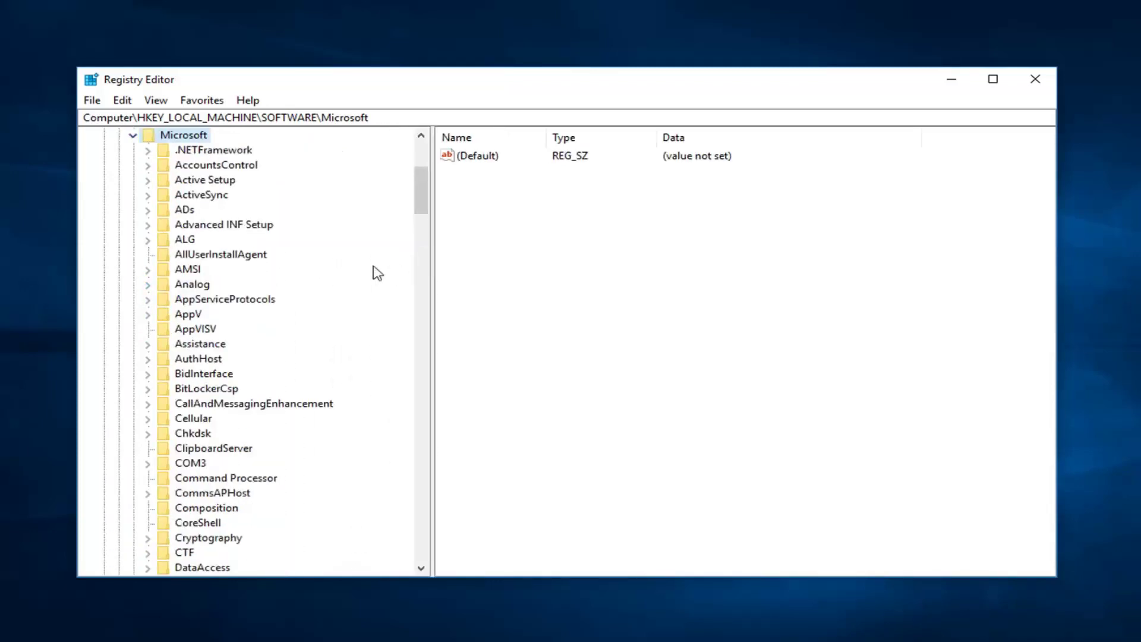
pyautogui.scroll(-20, 285, 288)
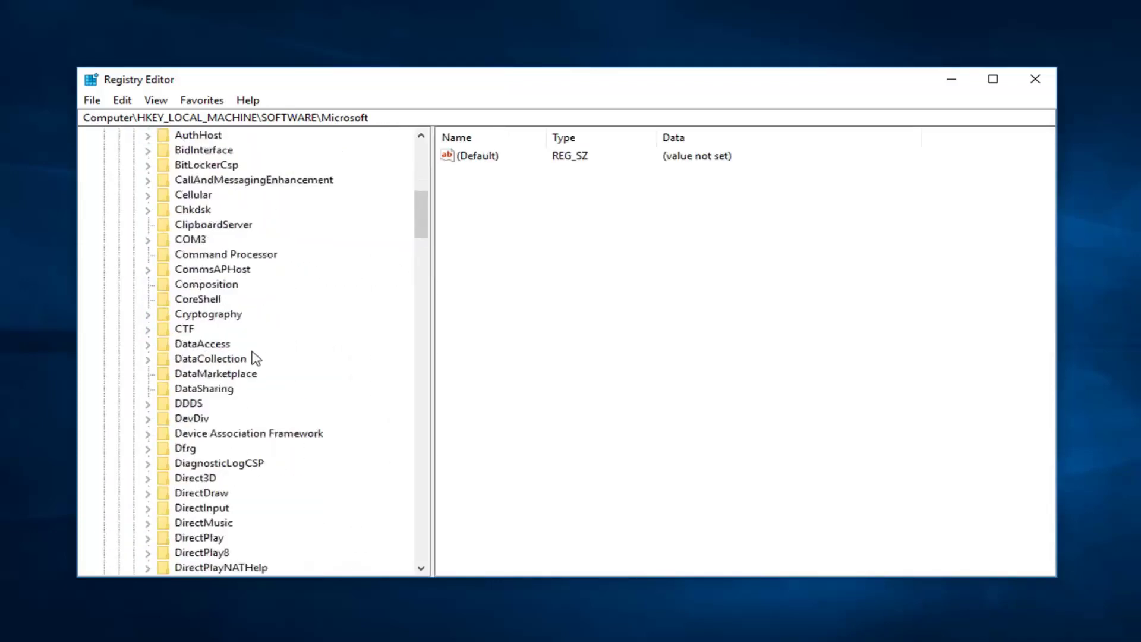
pyautogui.scroll(-20, 250, 360)
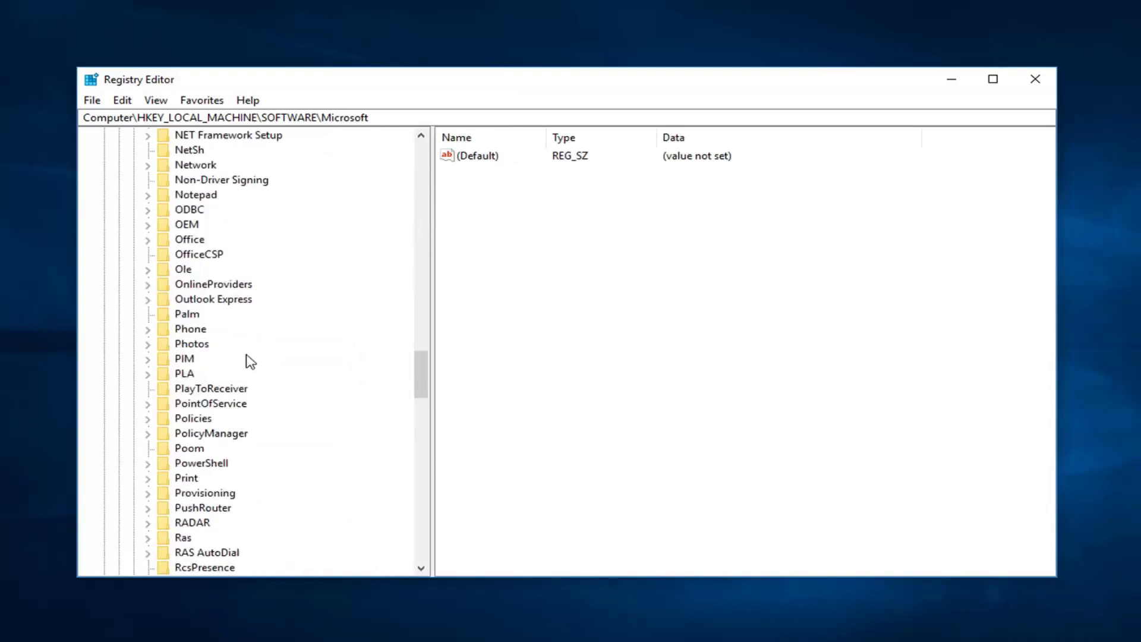
pyautogui.scroll(-8, 244, 364)
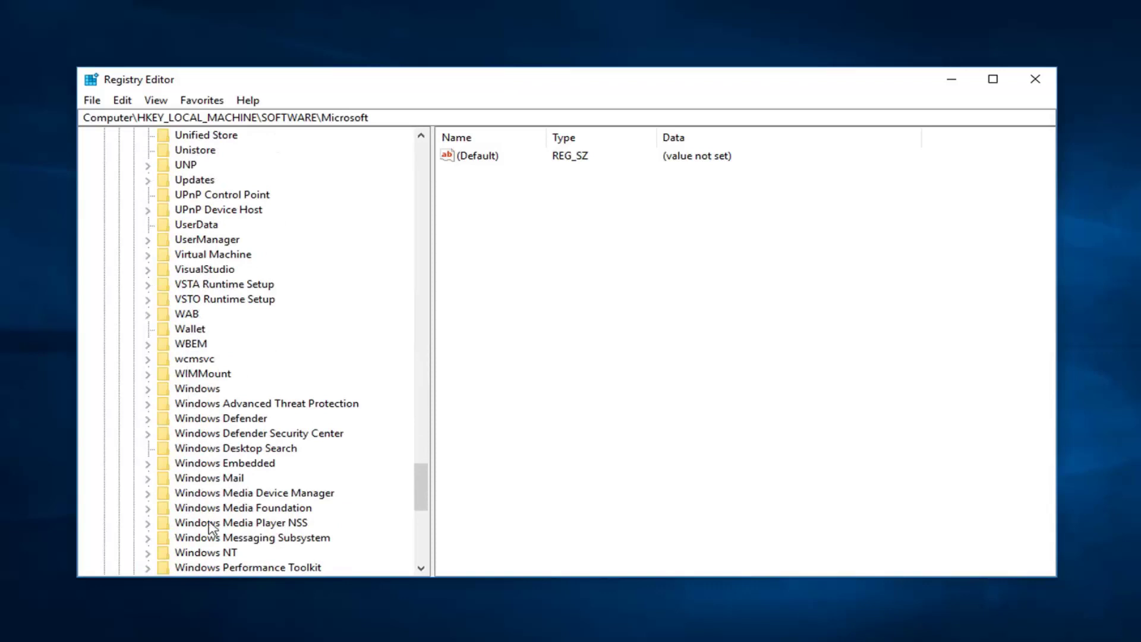
# Expand Windows NT > CurrentVersion > ProfileList and select the S-1-5-18 key.
pyautogui.click(202, 552)
pyautogui.scroll(-3, 173, 440)
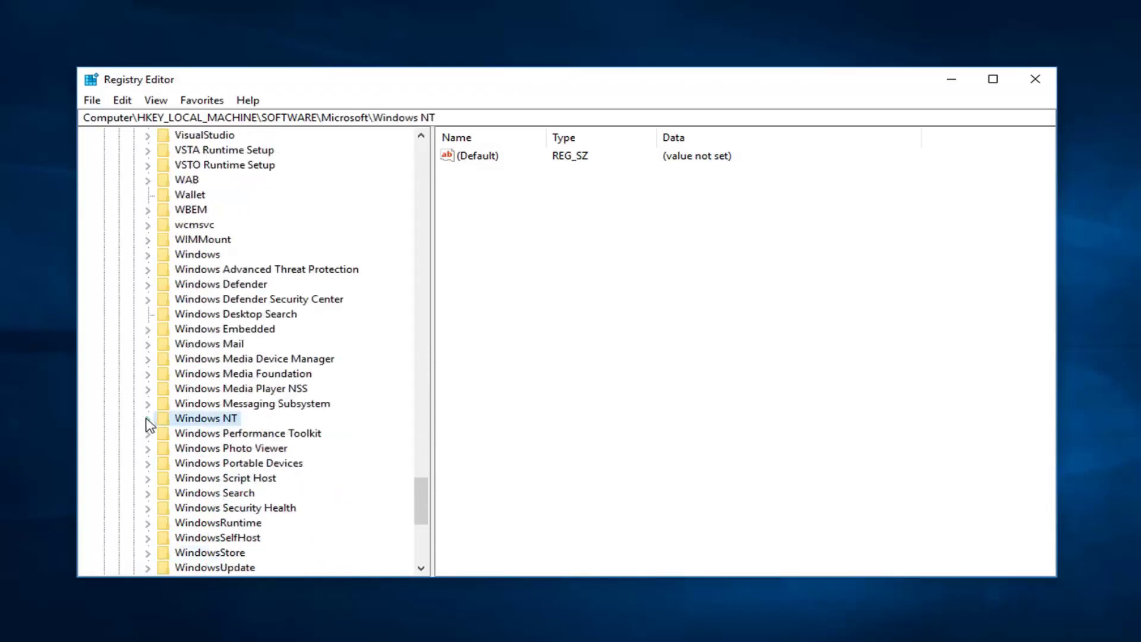
pyautogui.click(147, 419)
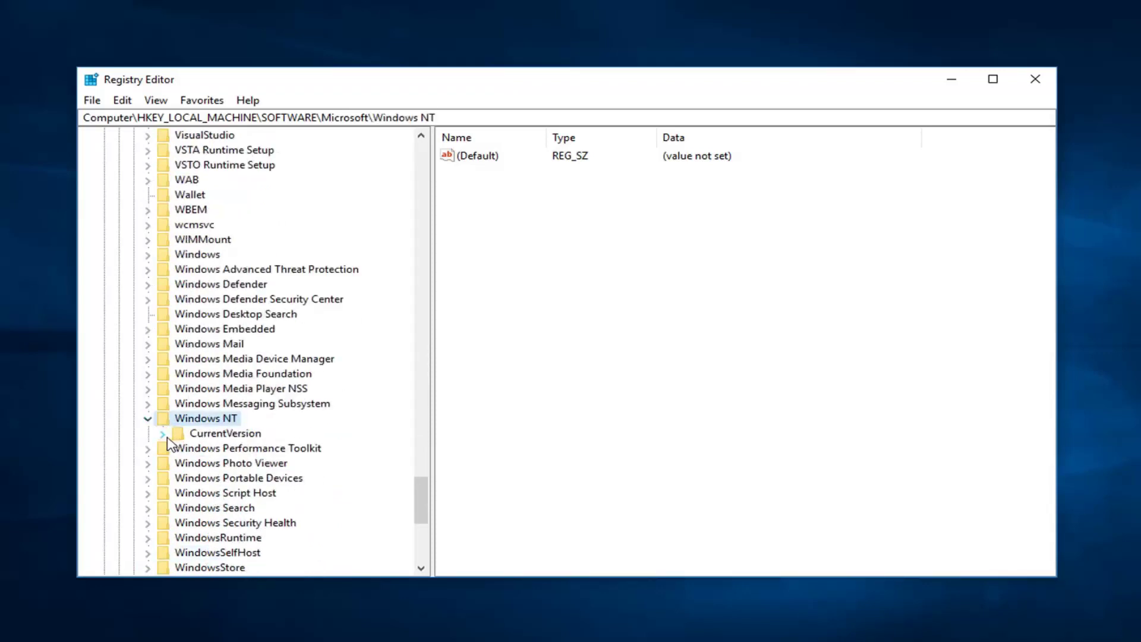
pyautogui.click(167, 436)
pyautogui.scroll(-4, 220, 404)
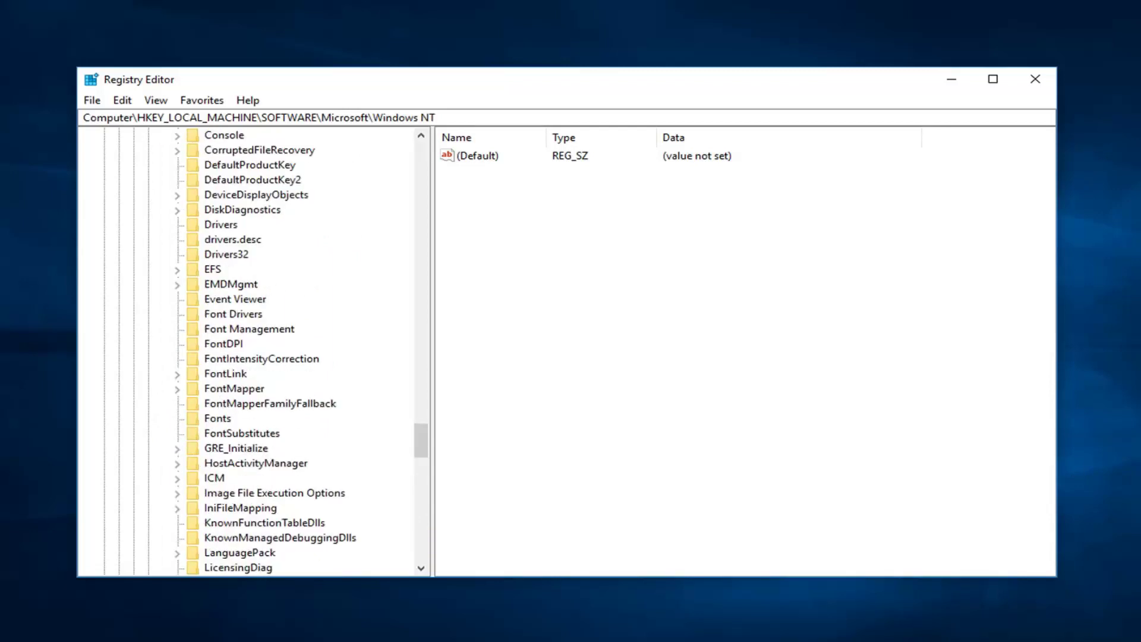
pyautogui.scroll(-8, 305, 413)
pyautogui.click(177, 492)
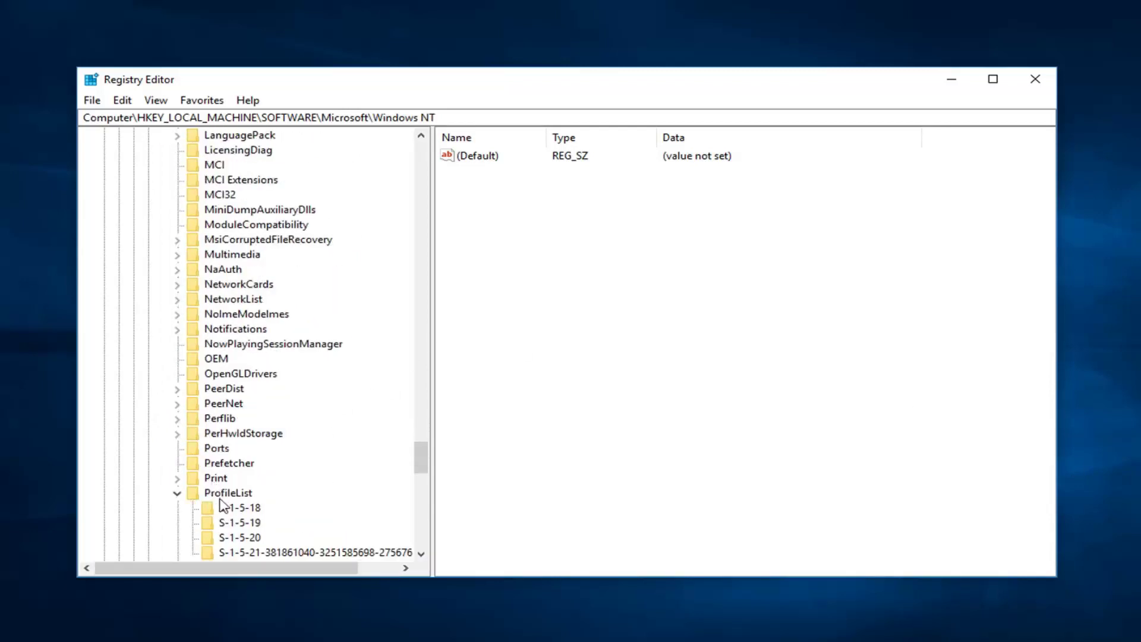
pyautogui.scroll(-3, 223, 505)
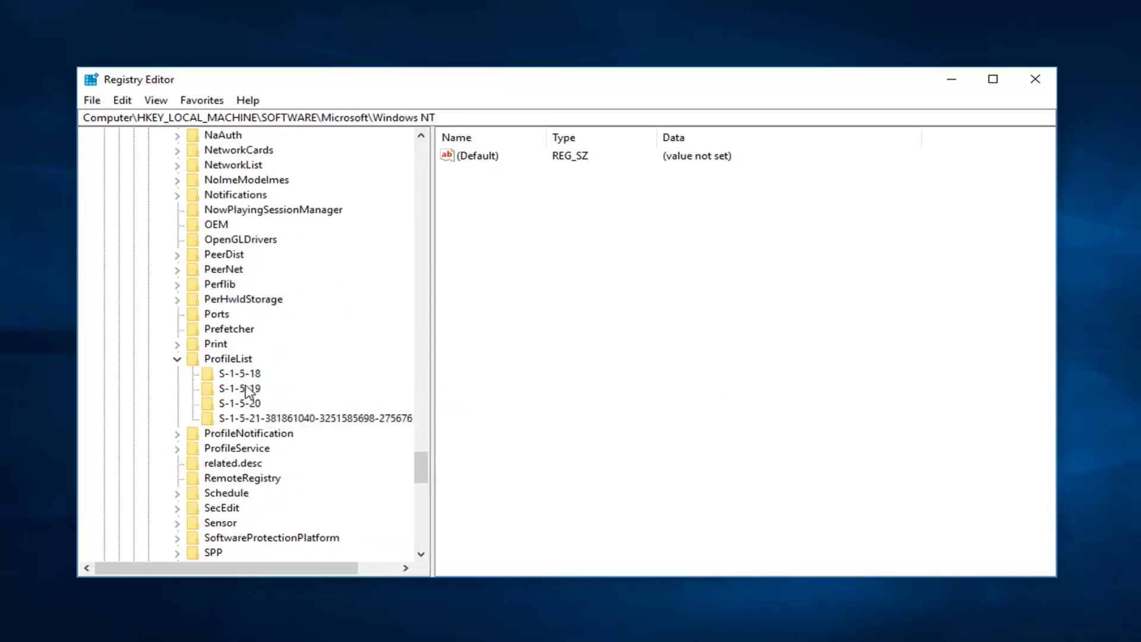
pyautogui.click(244, 374)
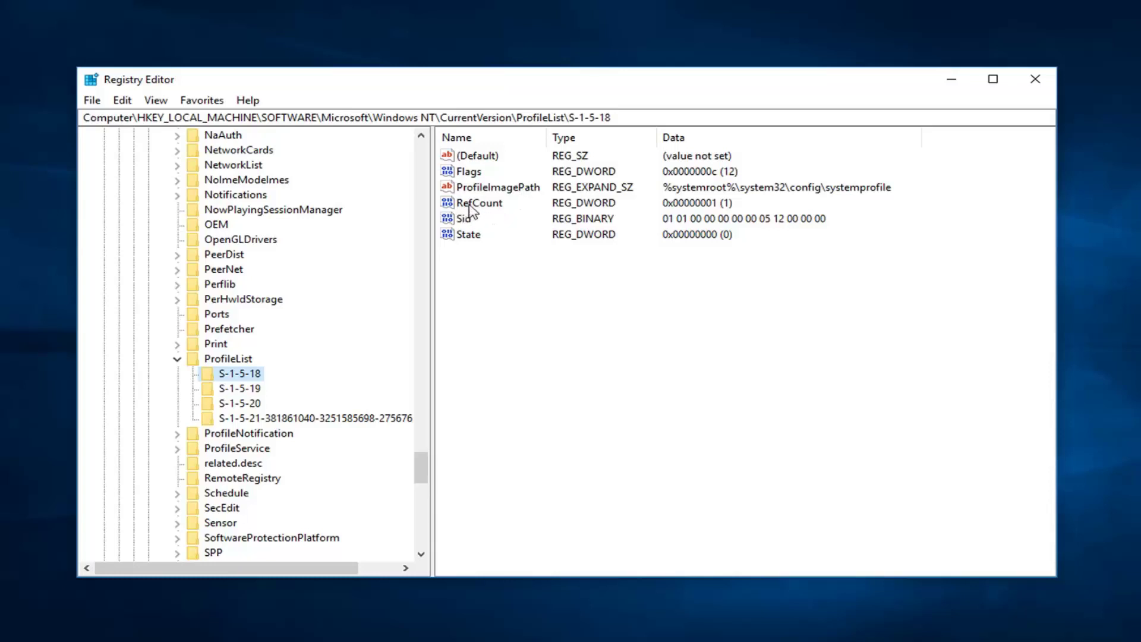
# Edit the RefCount DWORD, replacing its value data 1 with 0.
pyautogui.doubleClick(475, 203)
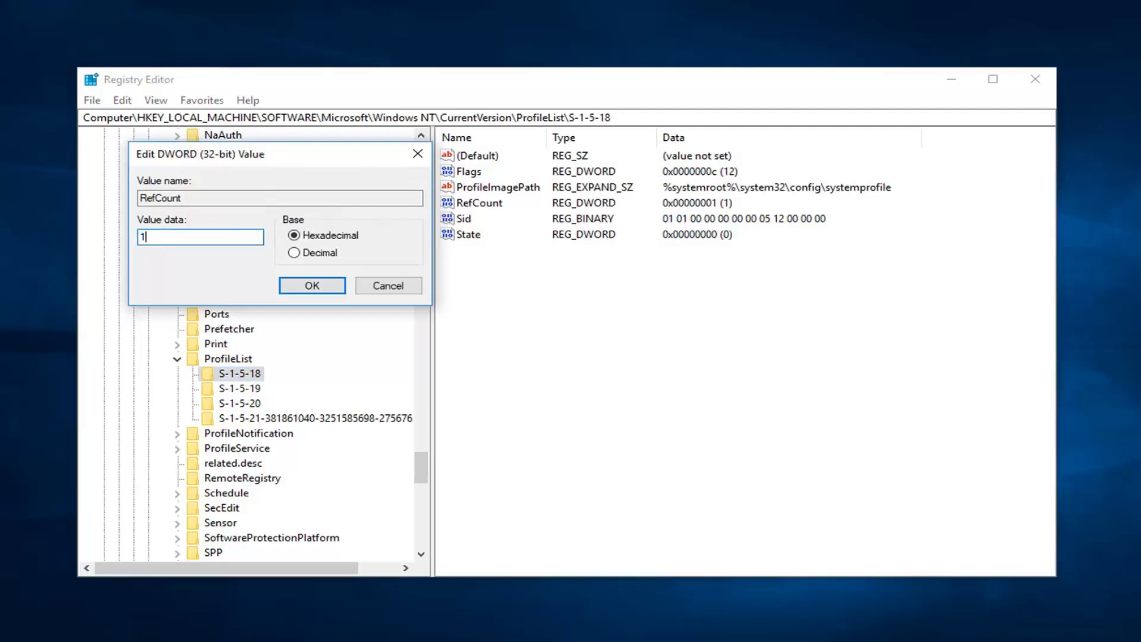
pyautogui.doubleClick(132, 238)
pyautogui.click(313, 286)
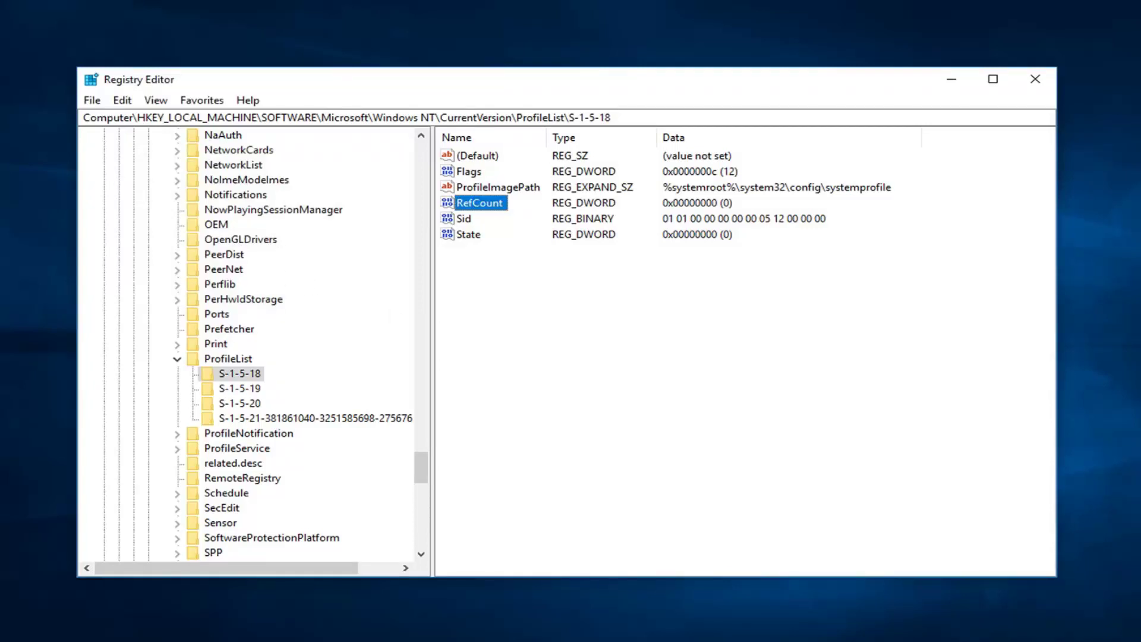
# Close Registry Editor and open Check for updates from a 'windows updates' Start search.
pyautogui.click(1036, 79)
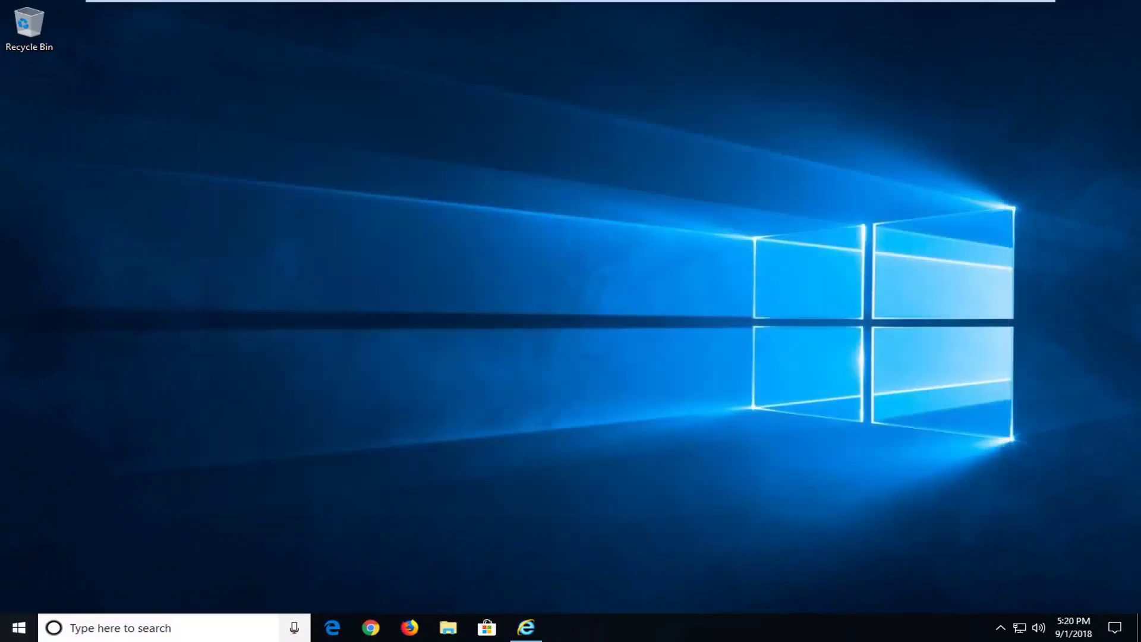
pyautogui.click(17, 628)
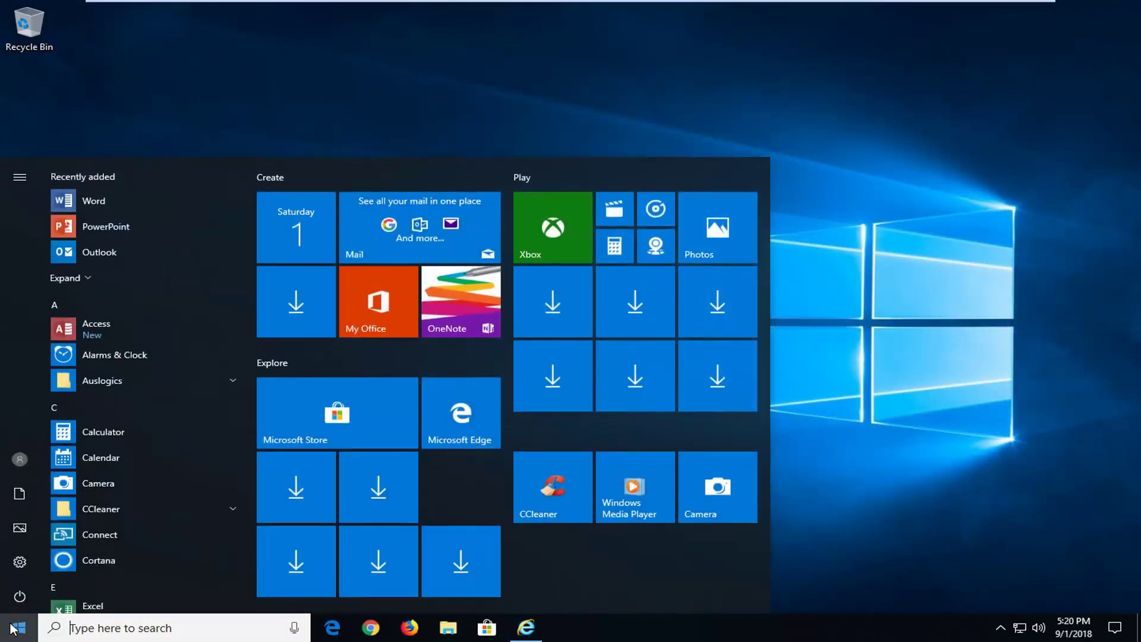
pyautogui.write('windows updates')
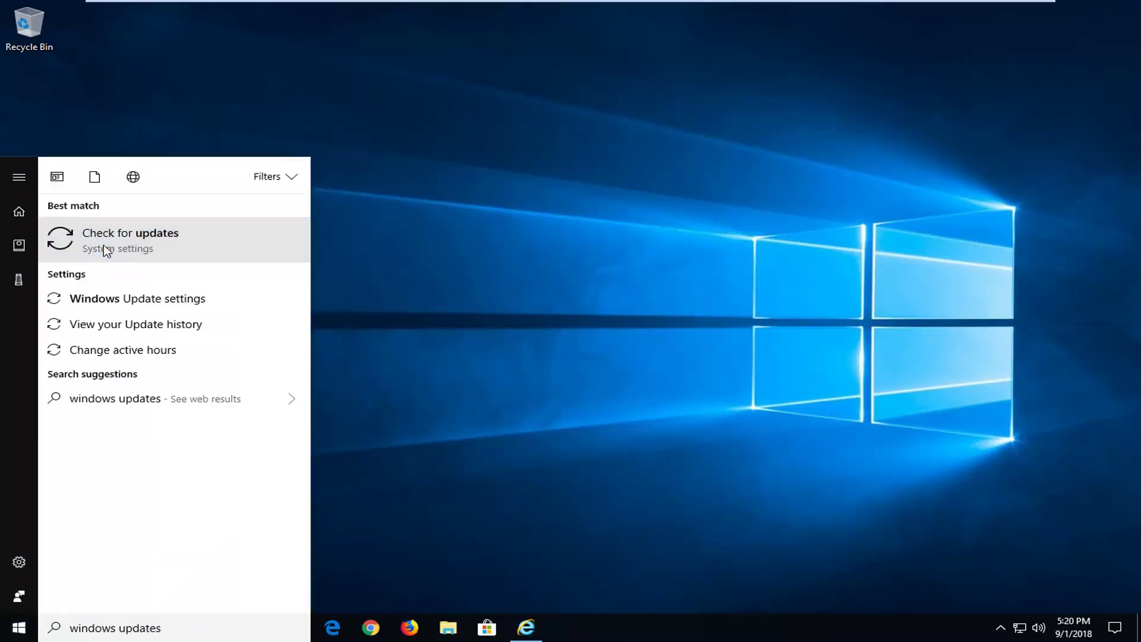
pyautogui.click(103, 246)
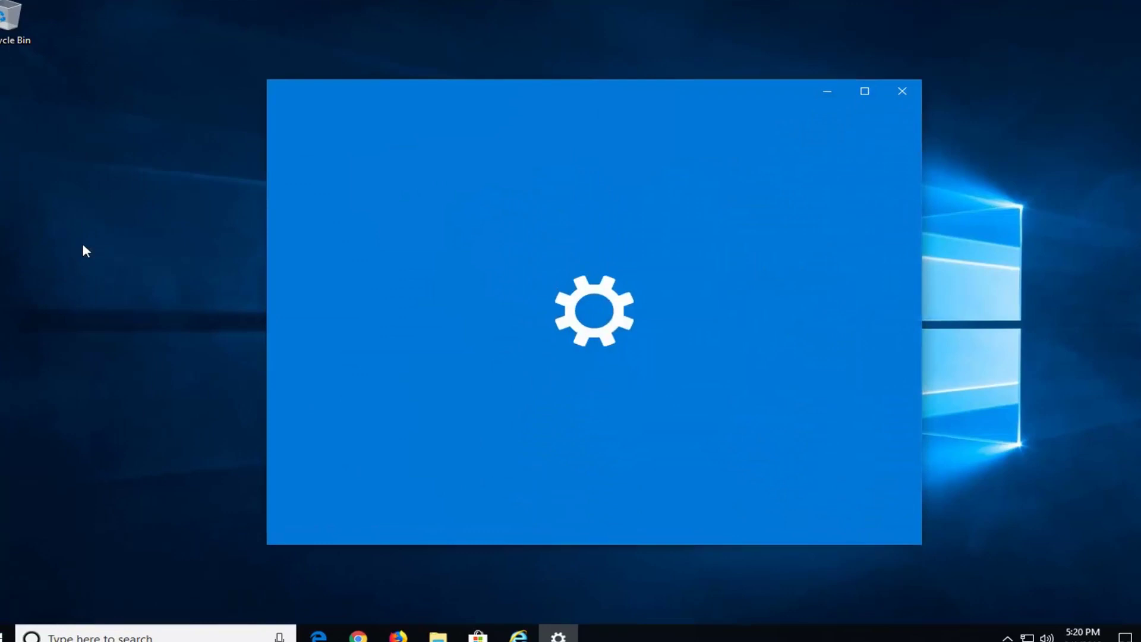